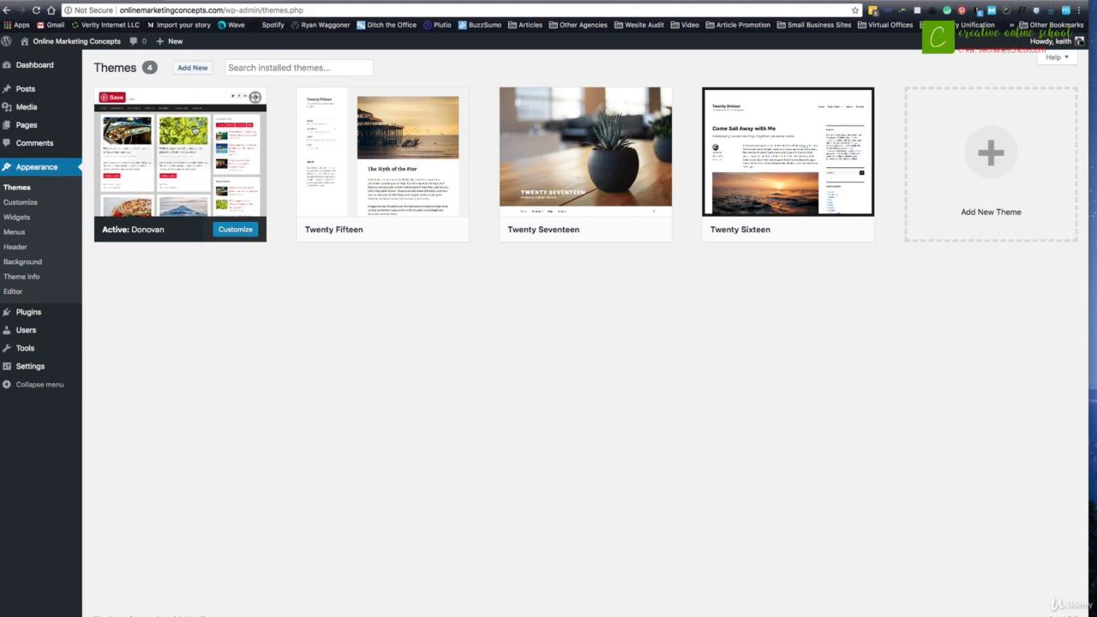
Step: View the site's public home page and check the credit line in its footer
click(76, 42)
scroll(509, 365, down, 2)
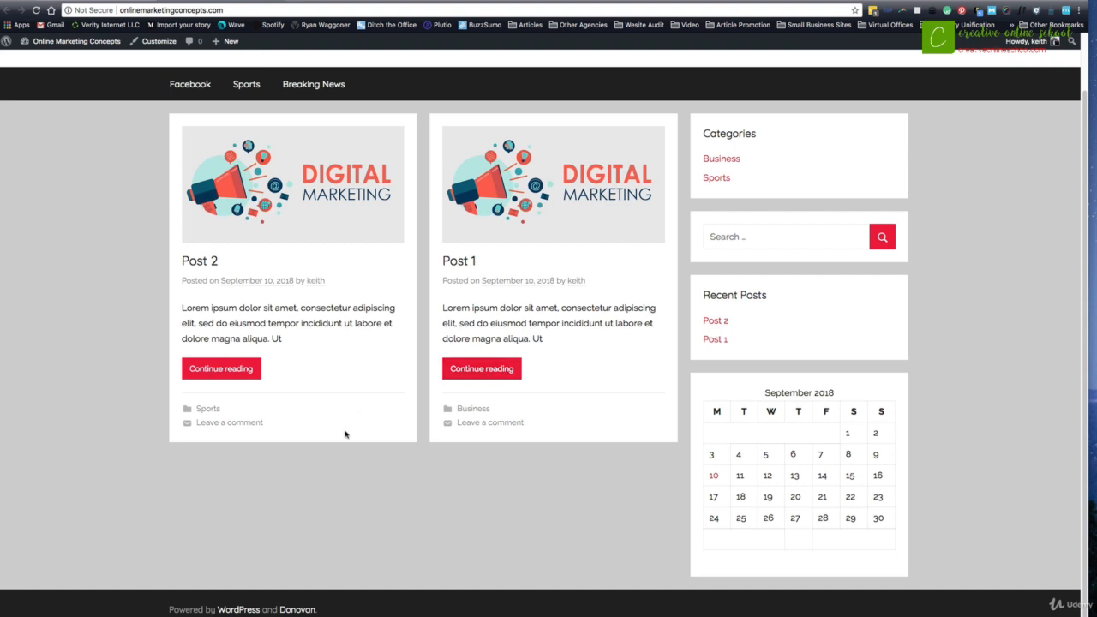
drag(176, 609, 319, 608)
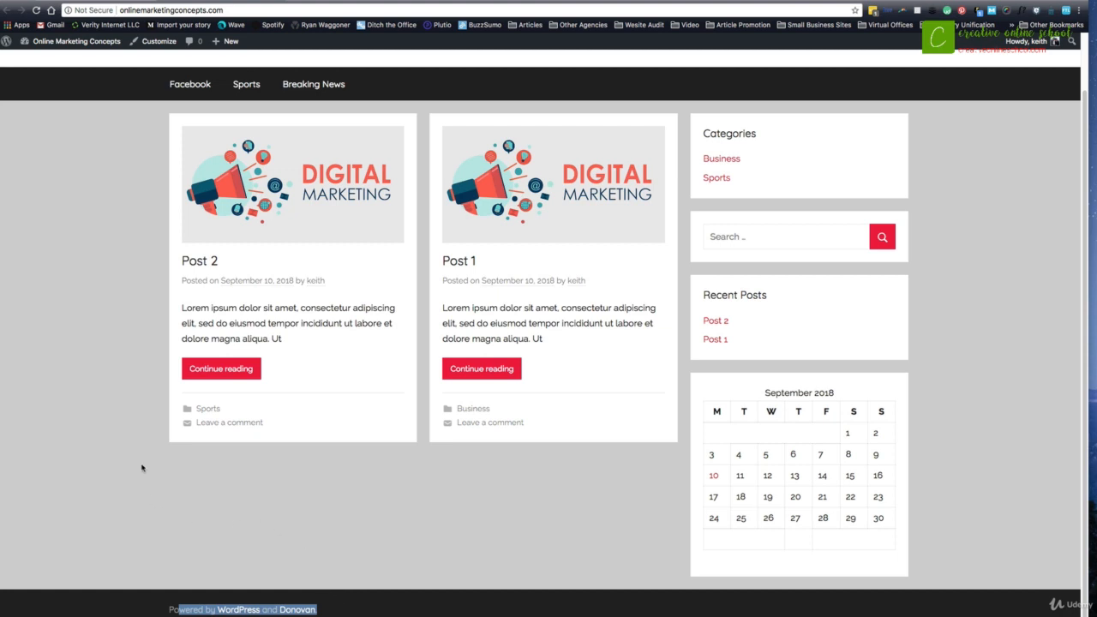
scroll(142, 468, up, 3)
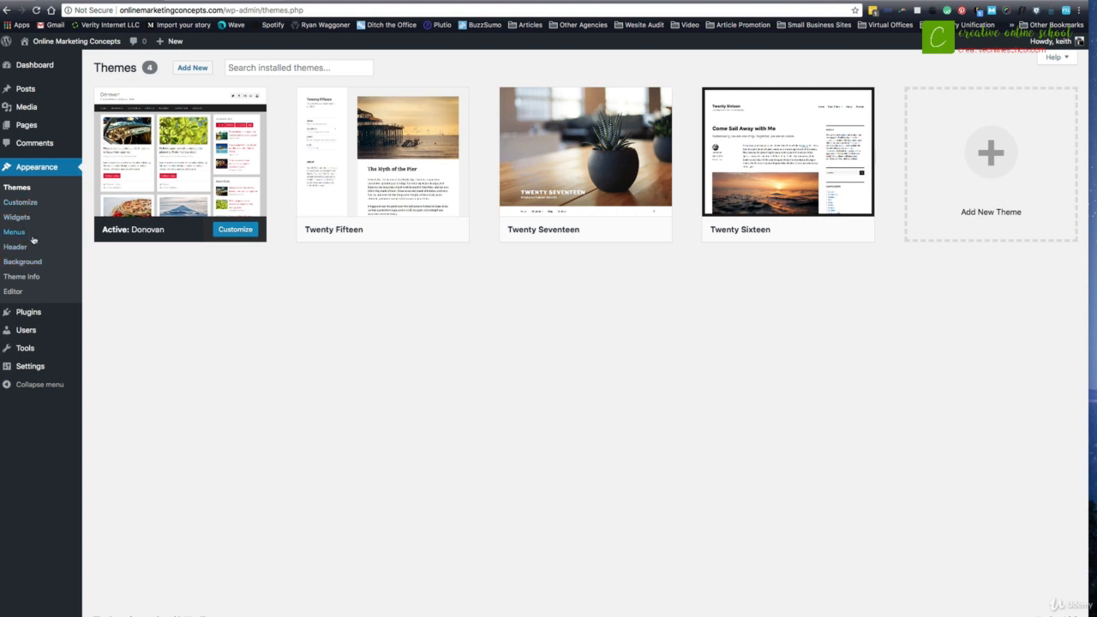
Step: Review the Site Identity settings in the theme customizer, including the tagline
mouse_move(70, 354)
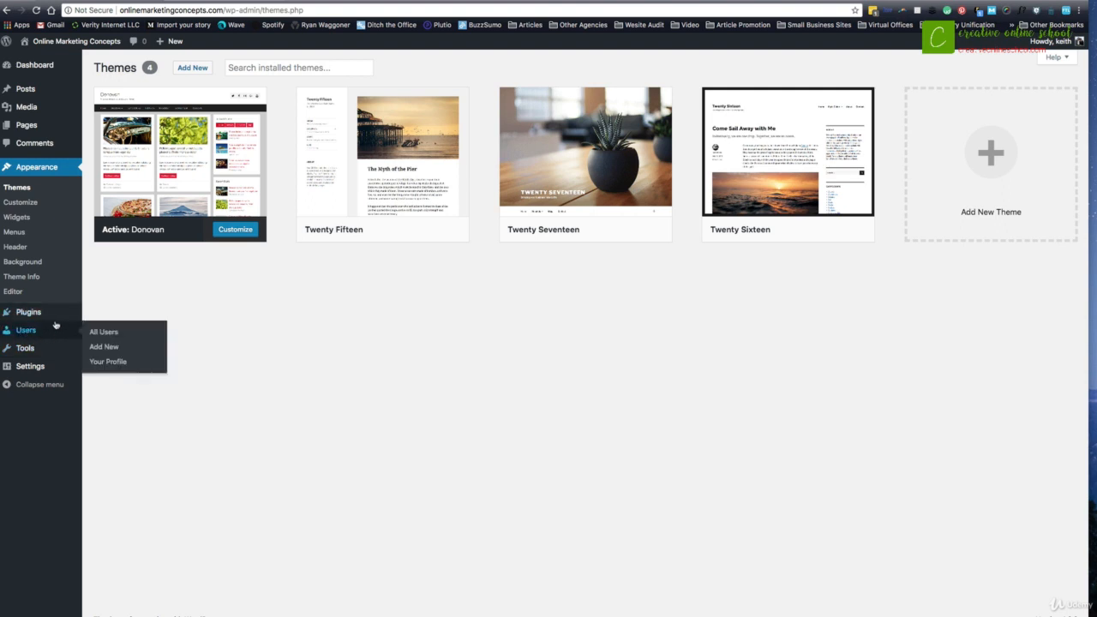
mouse_move(46, 323)
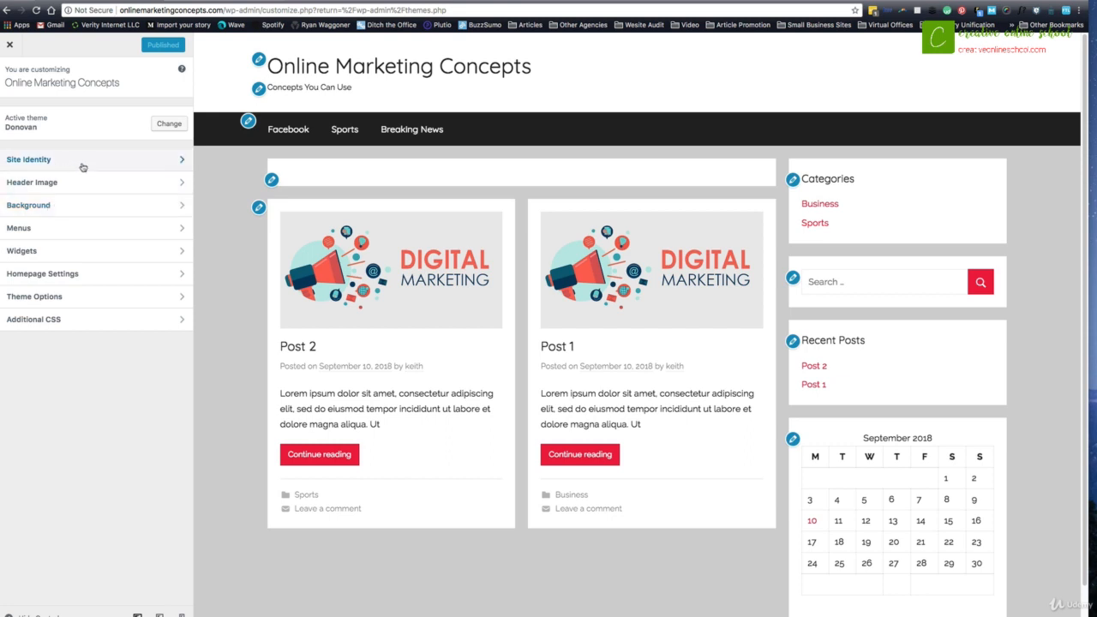
click(25, 161)
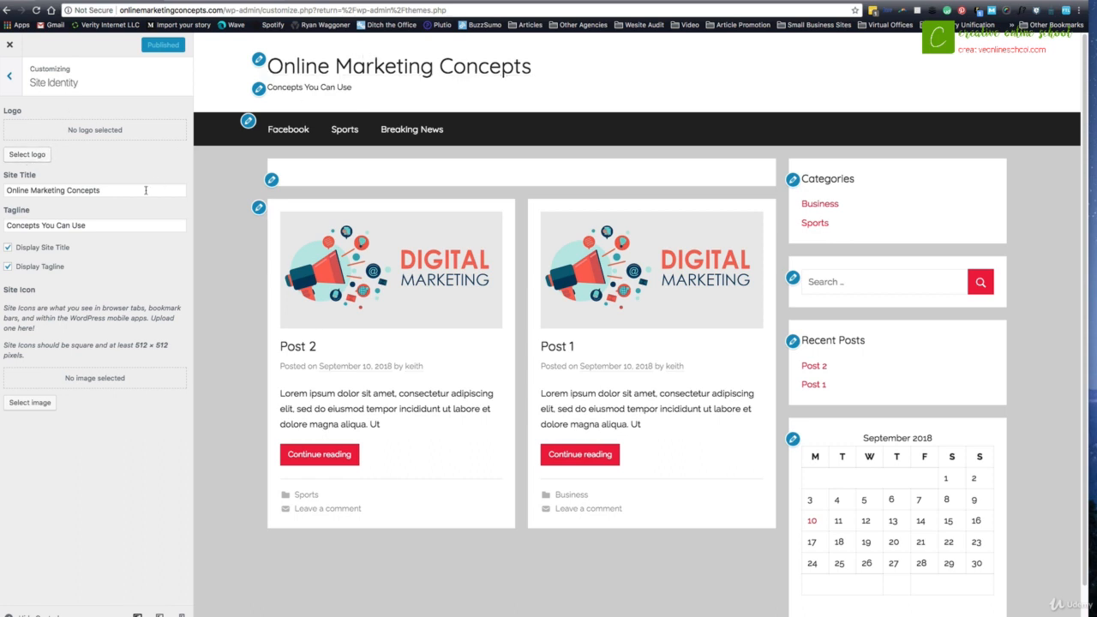
drag(84, 226, 2, 227)
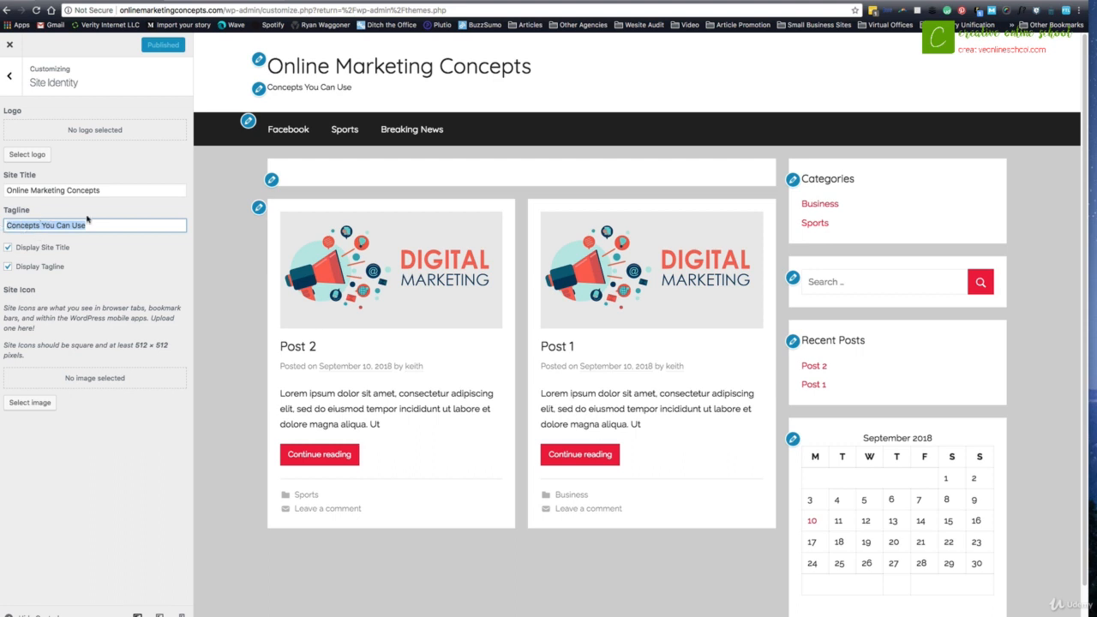
click(9, 75)
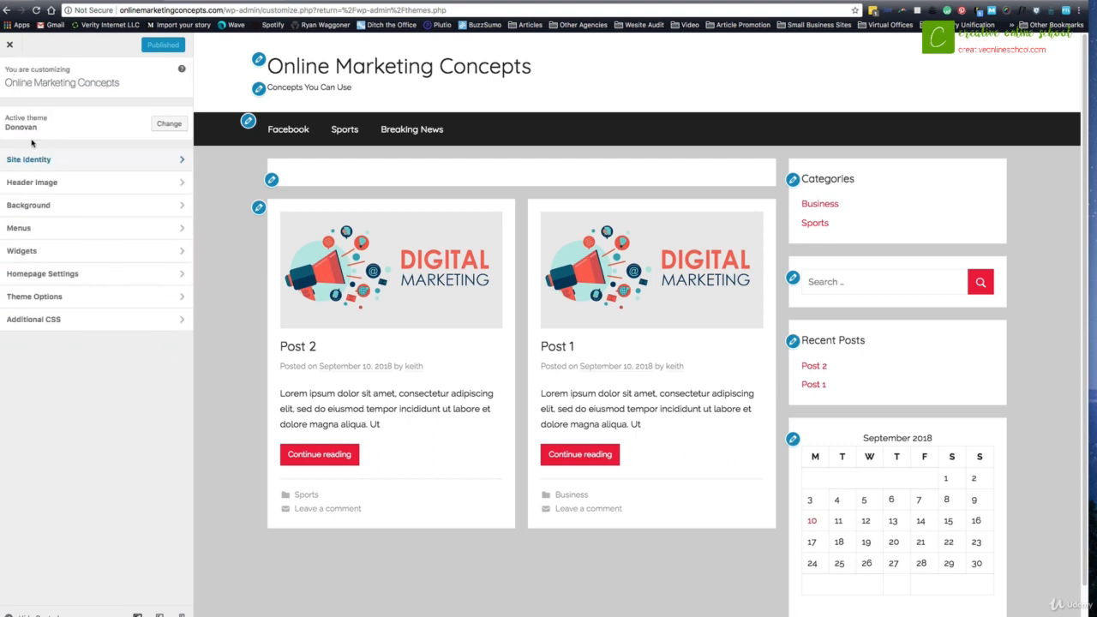
Step: Try marketing-1.jpg from the media library as the header image without cropping, and remove it again
click(32, 182)
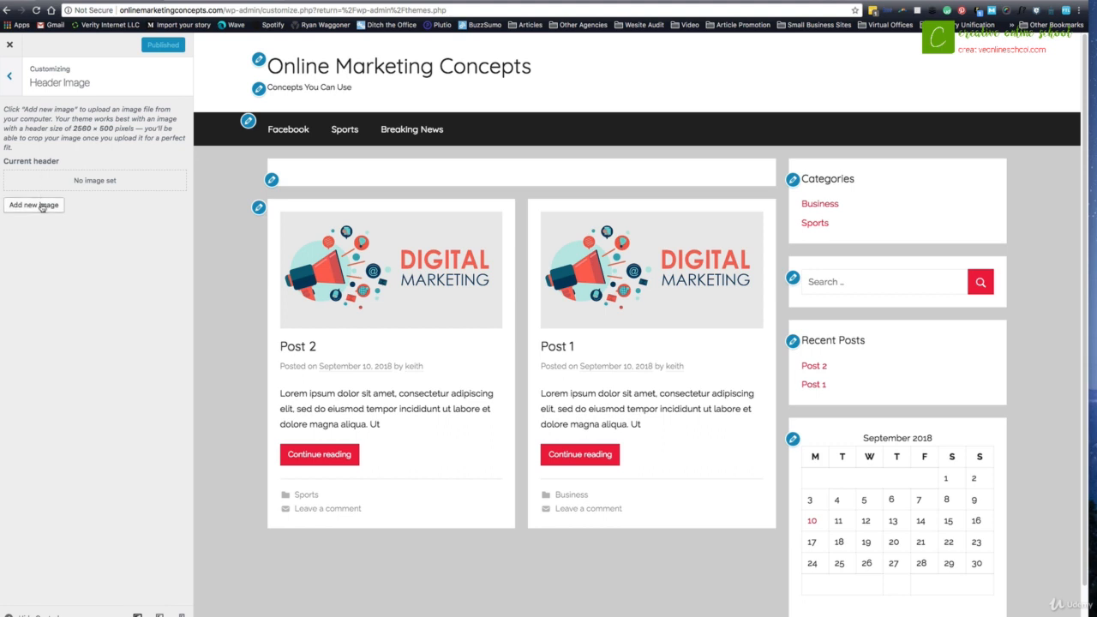
click(43, 205)
click(52, 161)
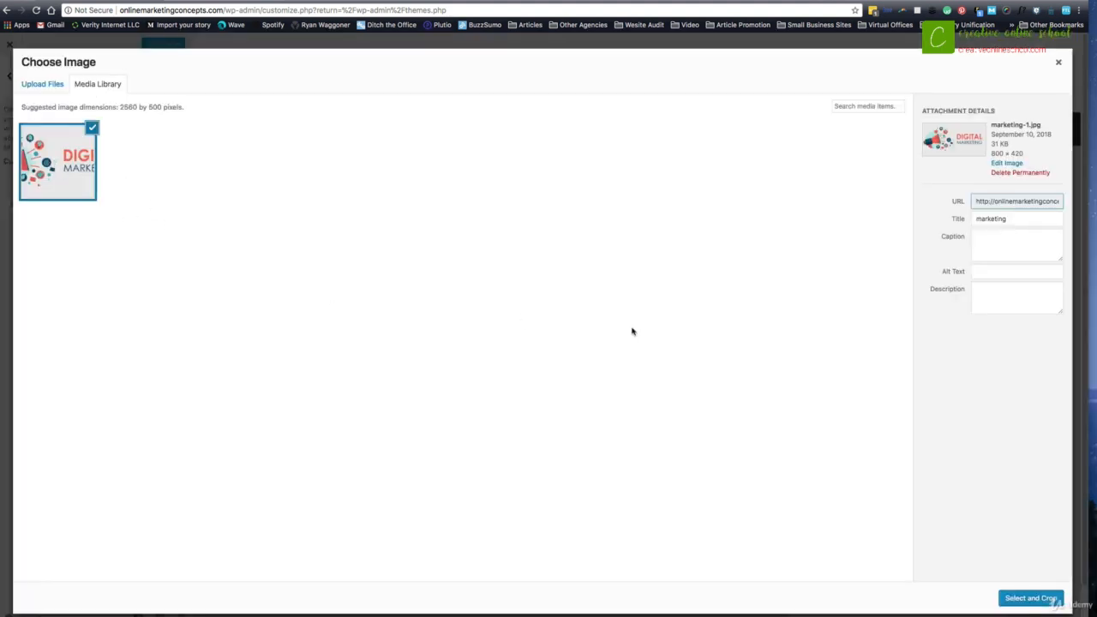
click(1024, 598)
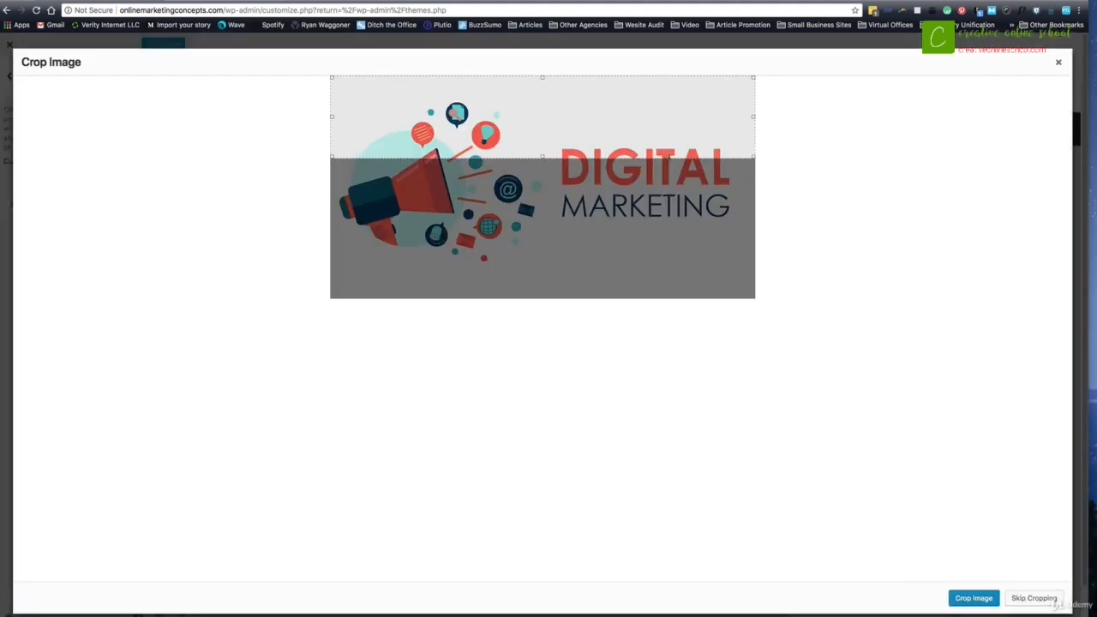
click(1019, 603)
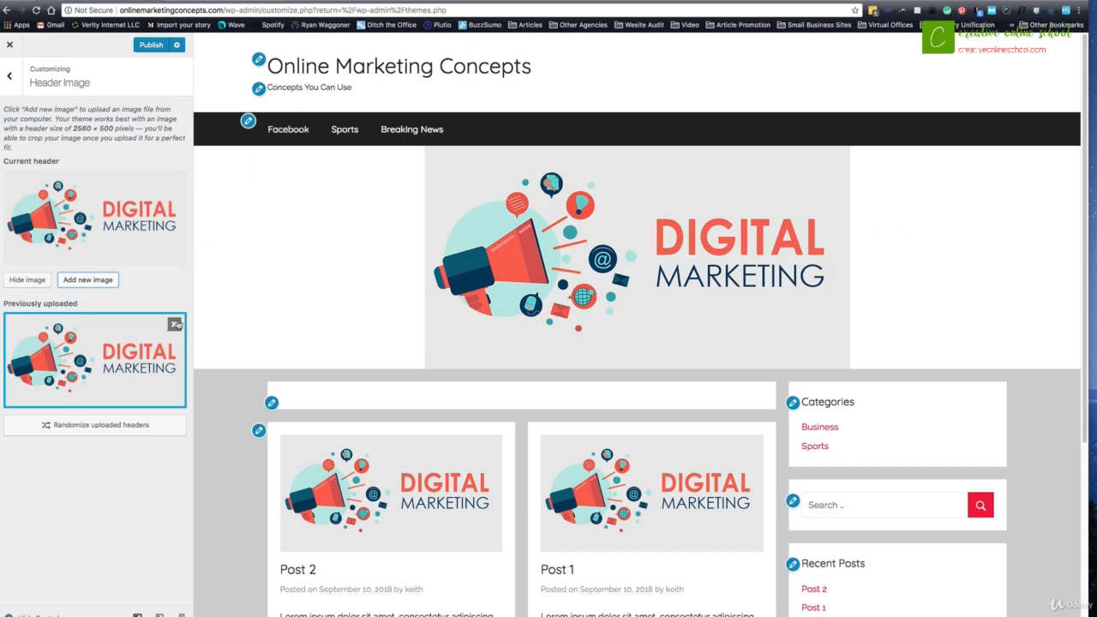
click(180, 325)
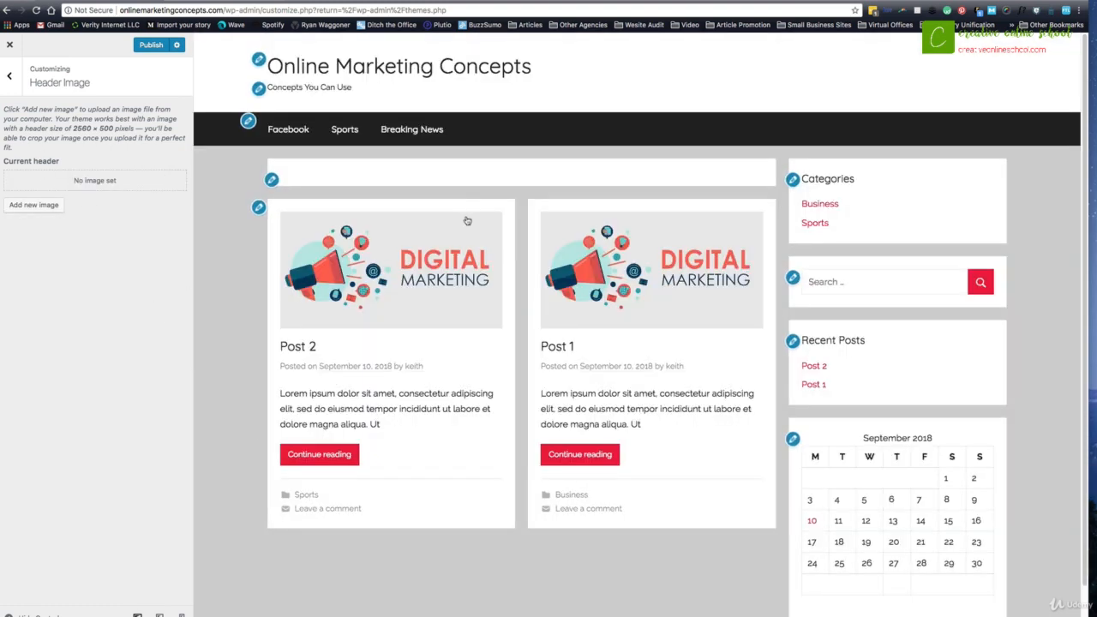
Step: Set the site's background color to teal, #00967d
click(11, 78)
click(25, 205)
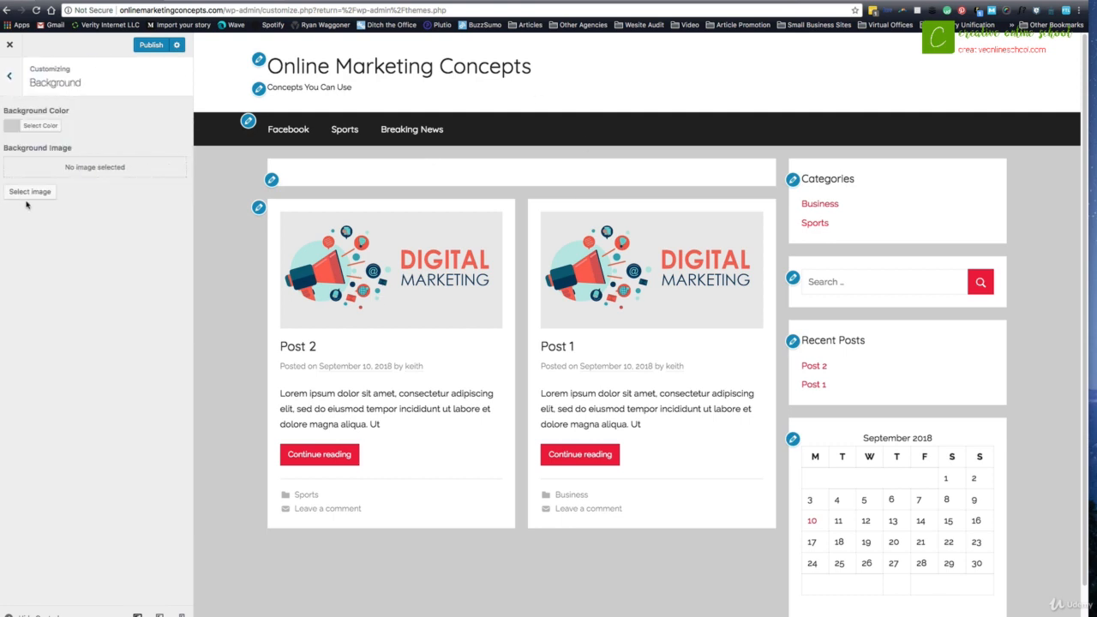
click(16, 126)
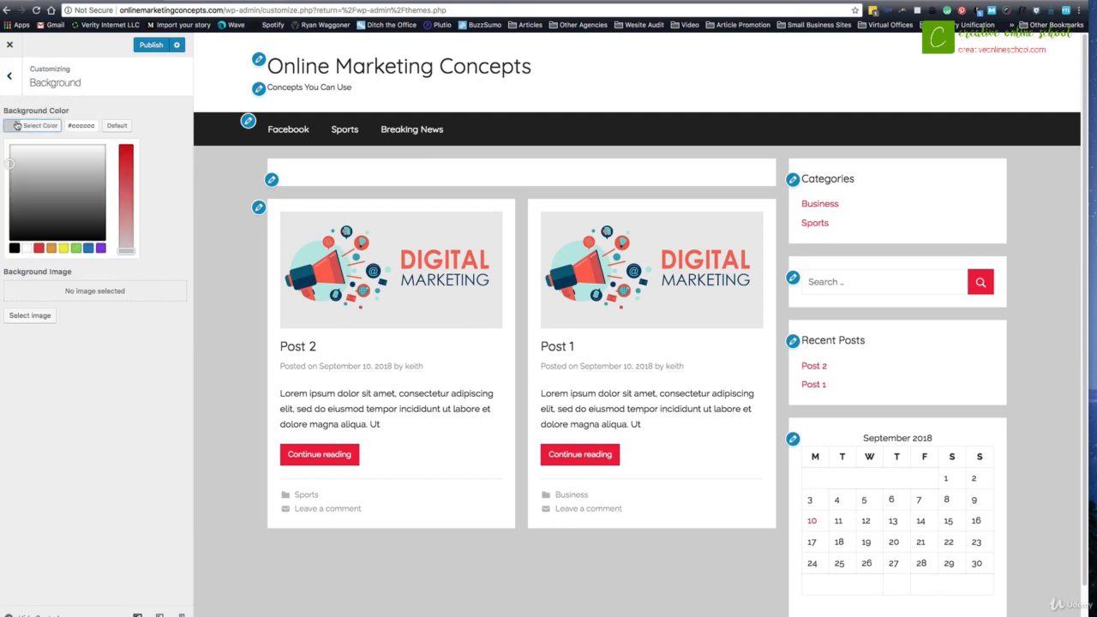
click(126, 147)
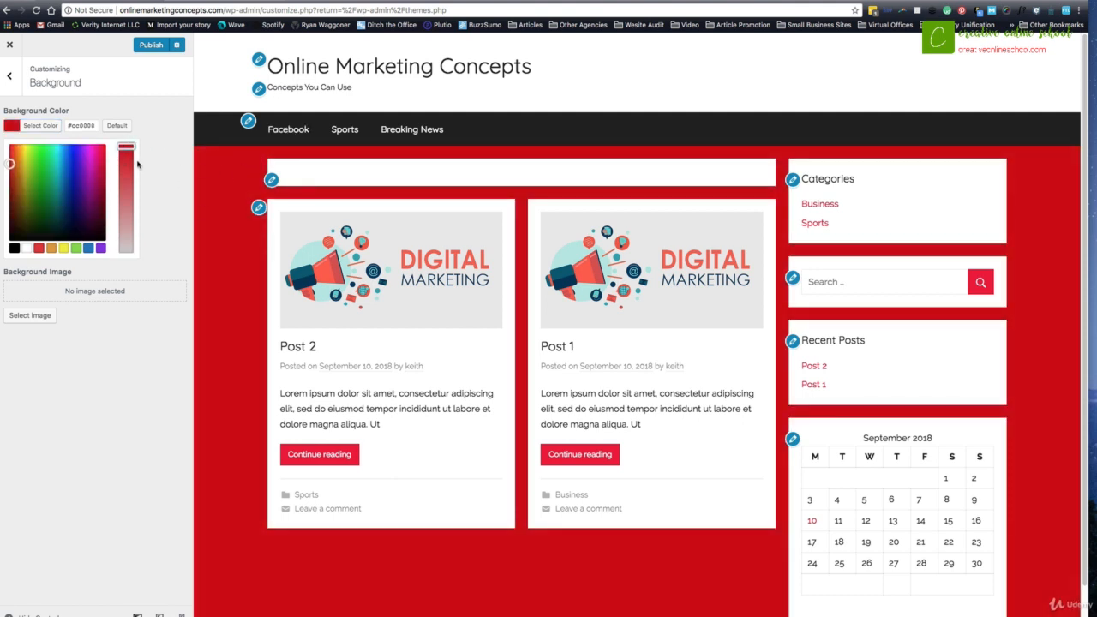
drag(87, 173, 55, 183)
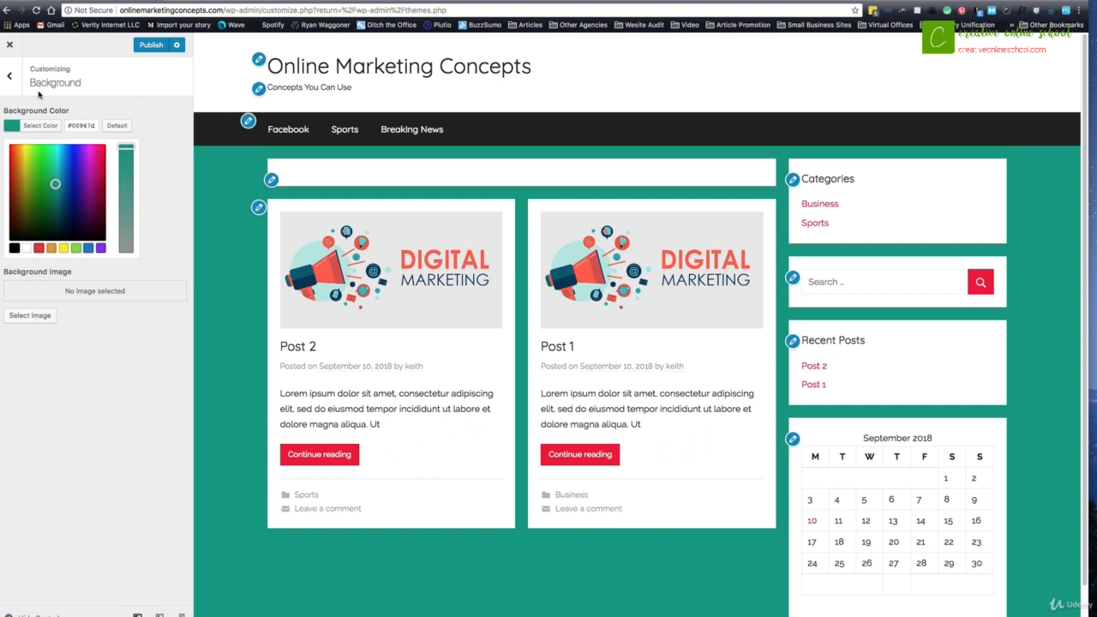
Step: Reload the public home page in its own browser tab to compare it with the customizer preview
click(209, 1)
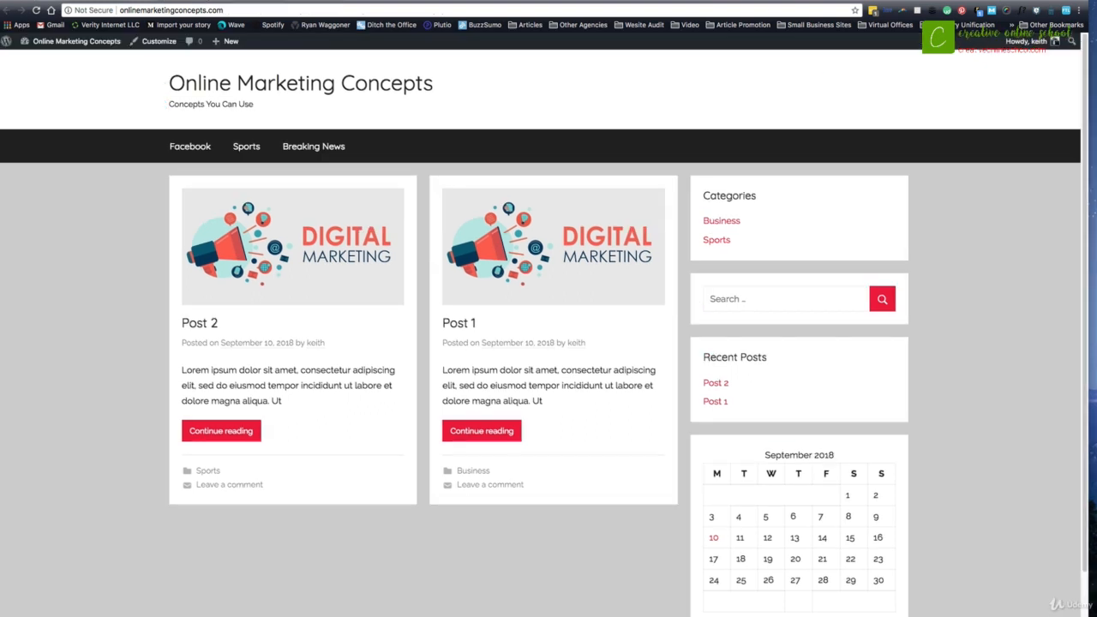
click(38, 12)
click(114, 0)
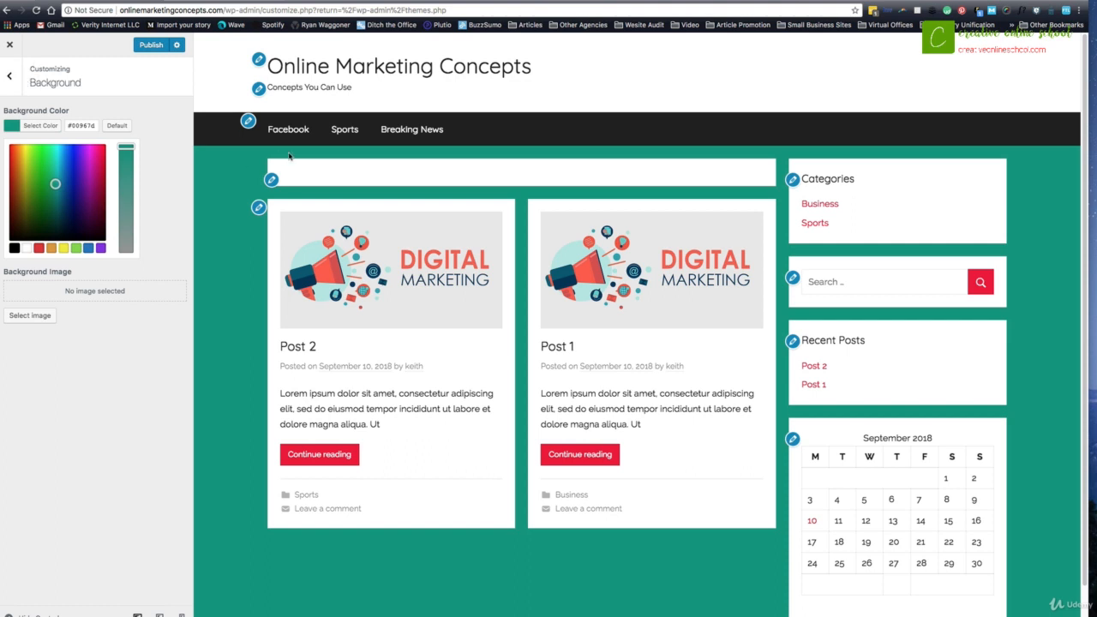
Step: Examine the Menus, Homepage Settings, Theme Options and Additional CSS sections of the customizer, dismissing the CSS help text
click(10, 76)
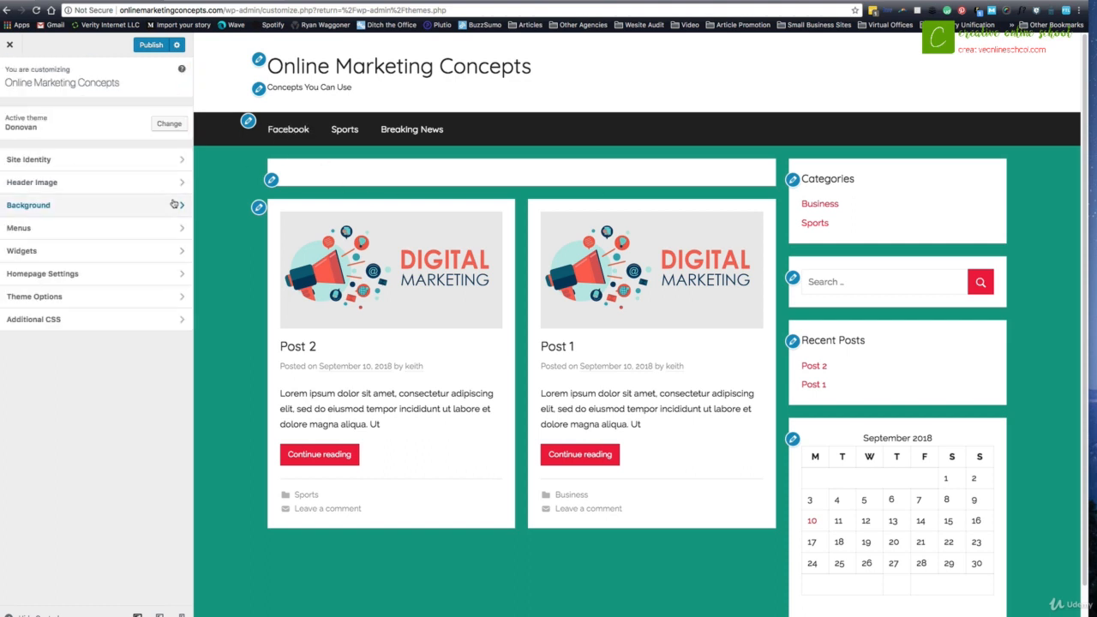
click(77, 227)
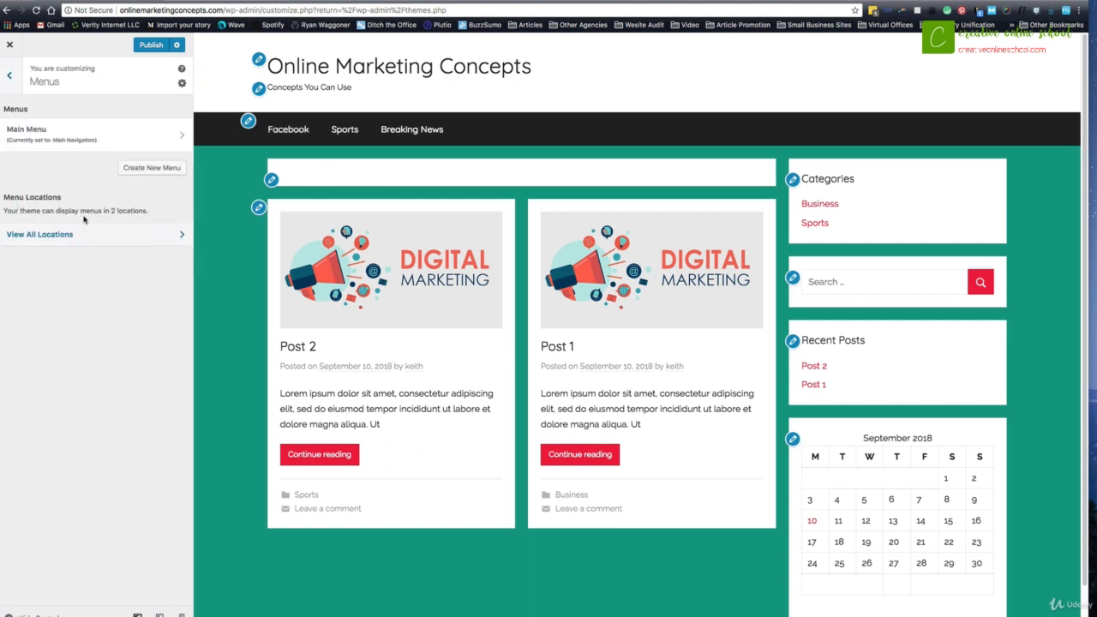
click(7, 79)
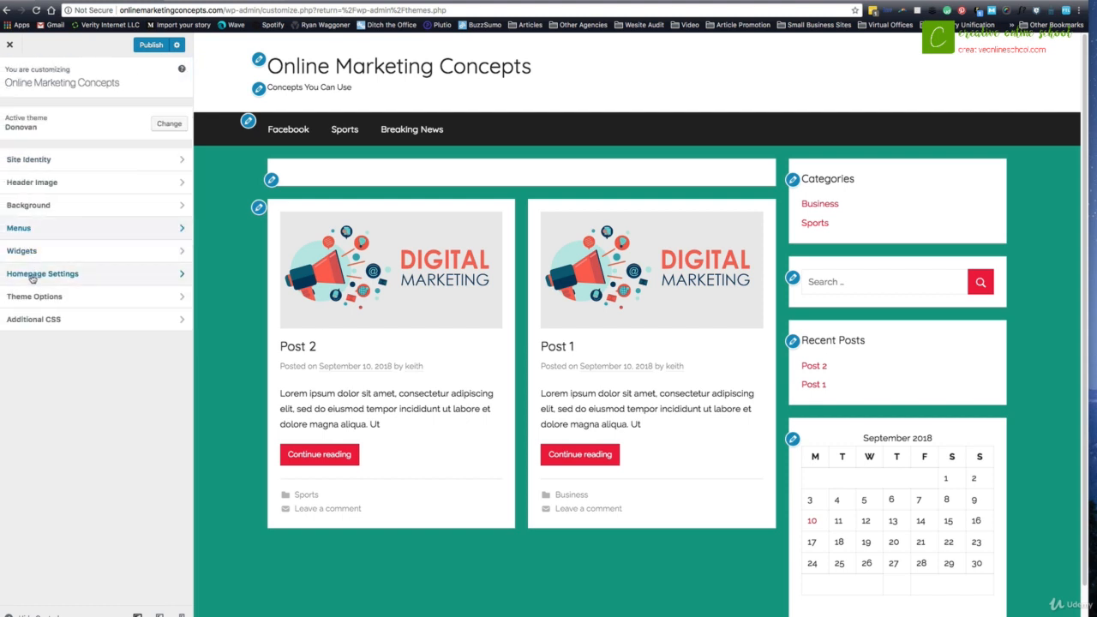
click(58, 281)
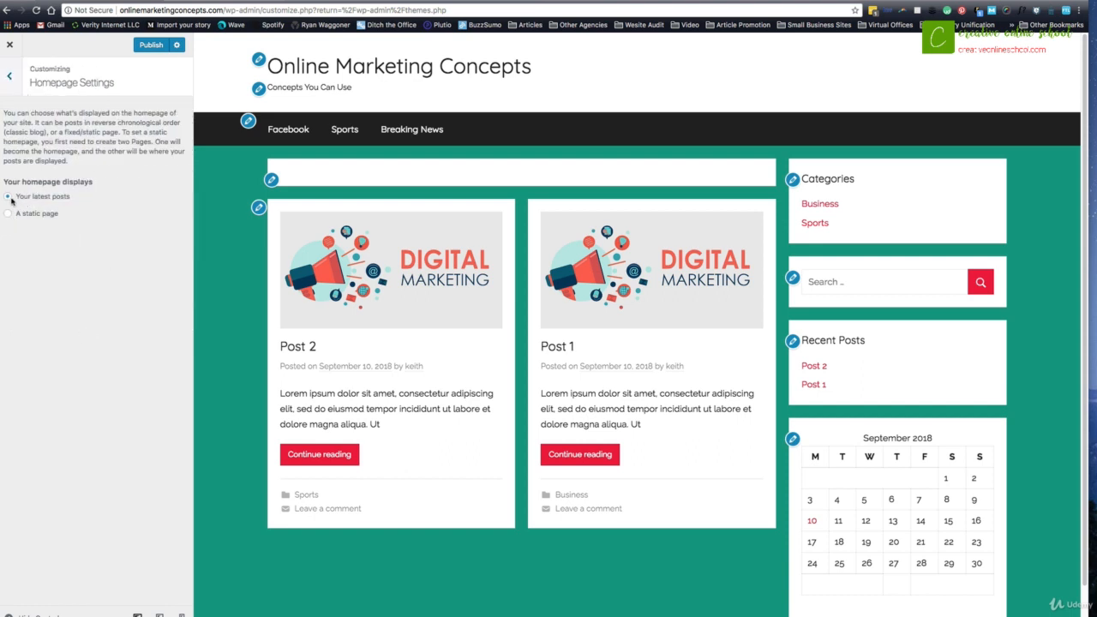
click(9, 77)
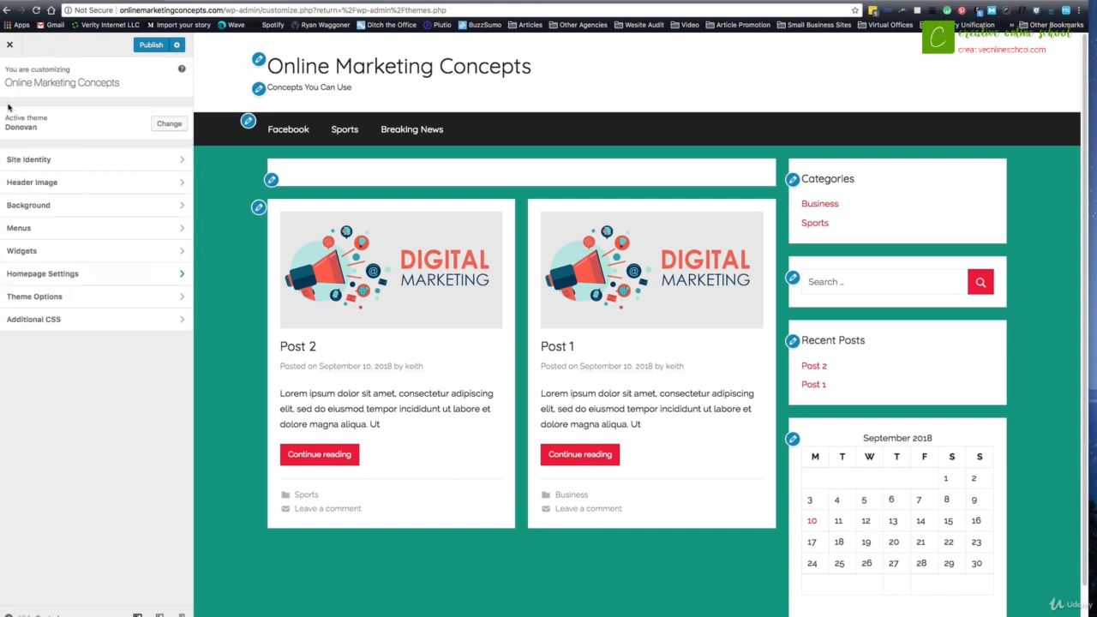
click(43, 300)
click(9, 77)
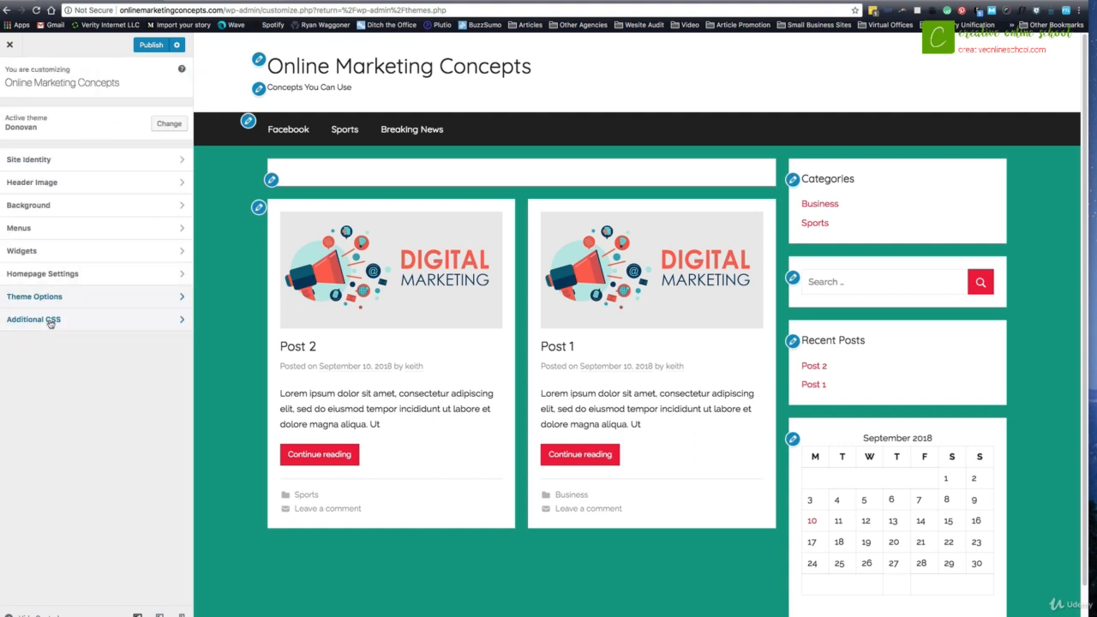
click(49, 321)
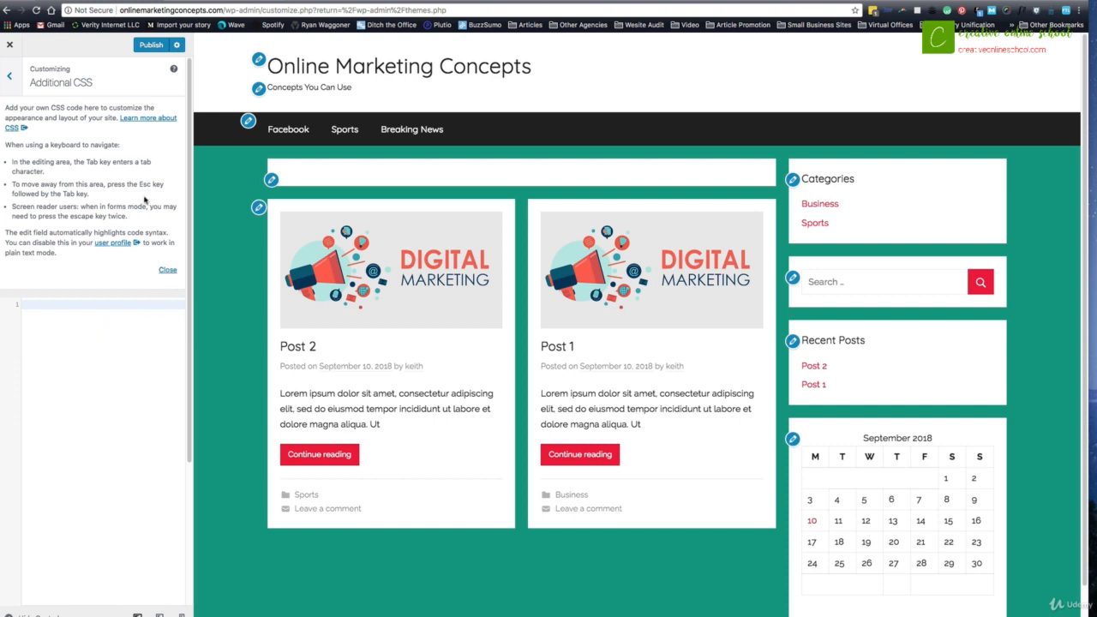
click(168, 269)
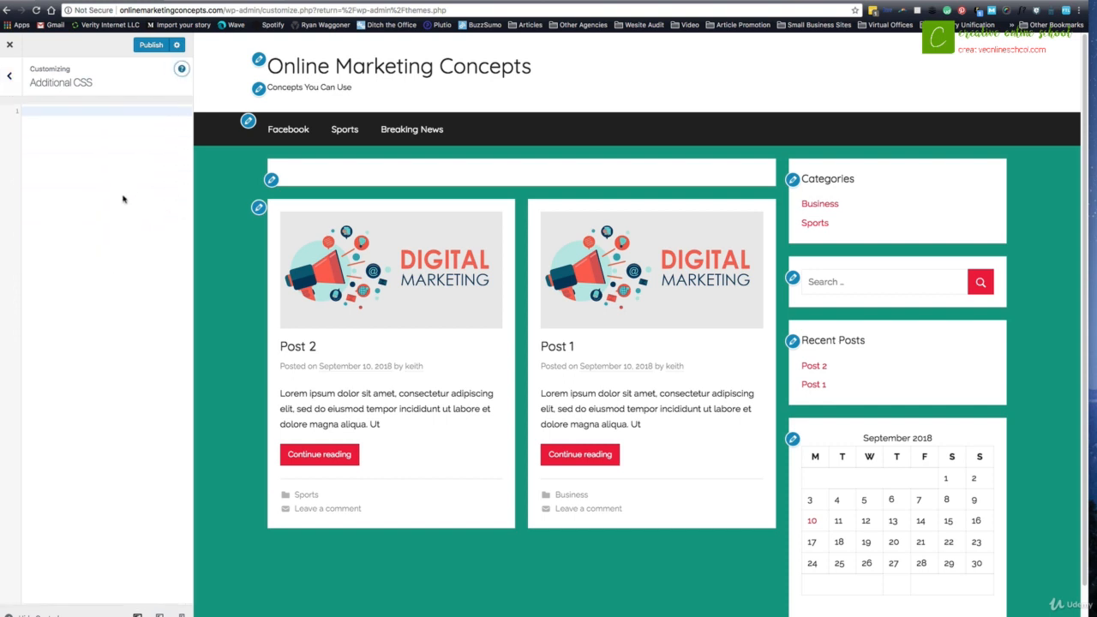
click(6, 78)
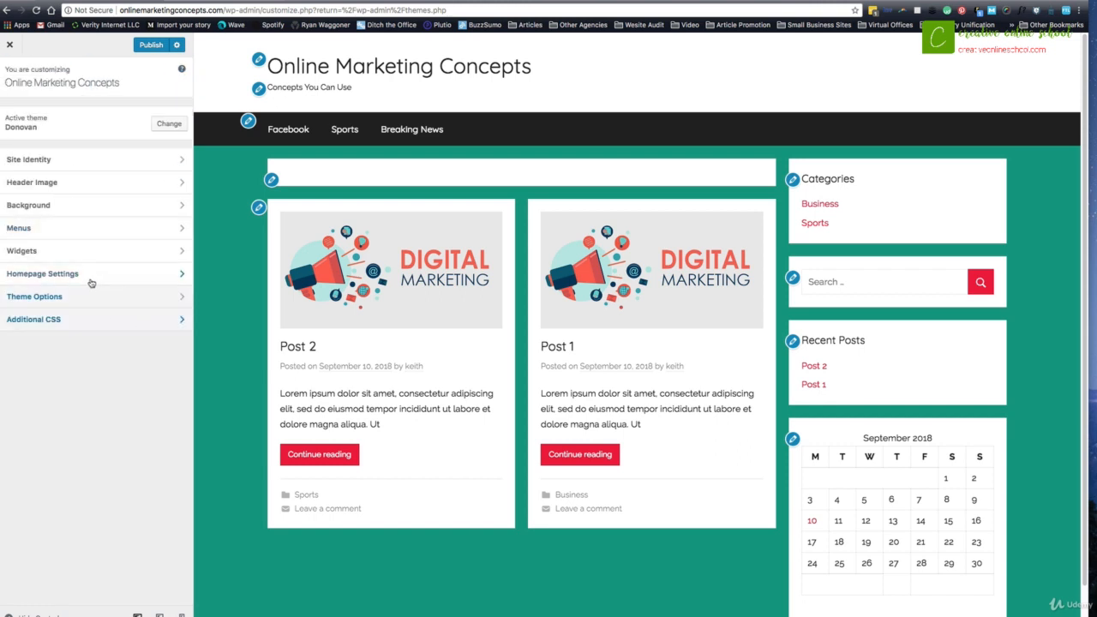
Step: Set the theme layout to Boxed Layout in the theme's layout settings
click(41, 297)
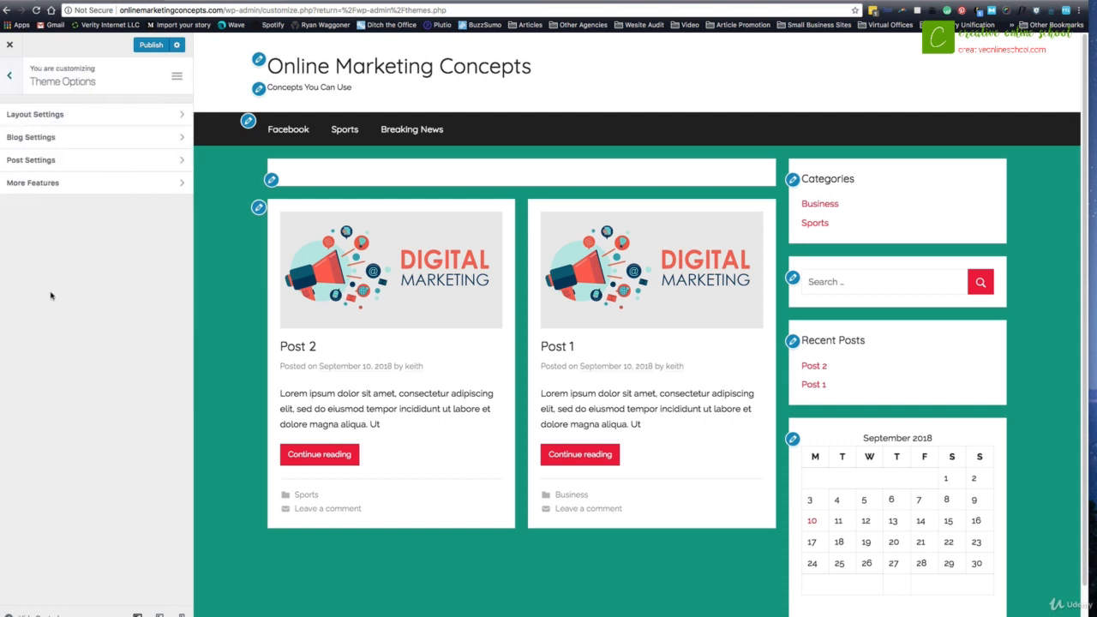
click(57, 115)
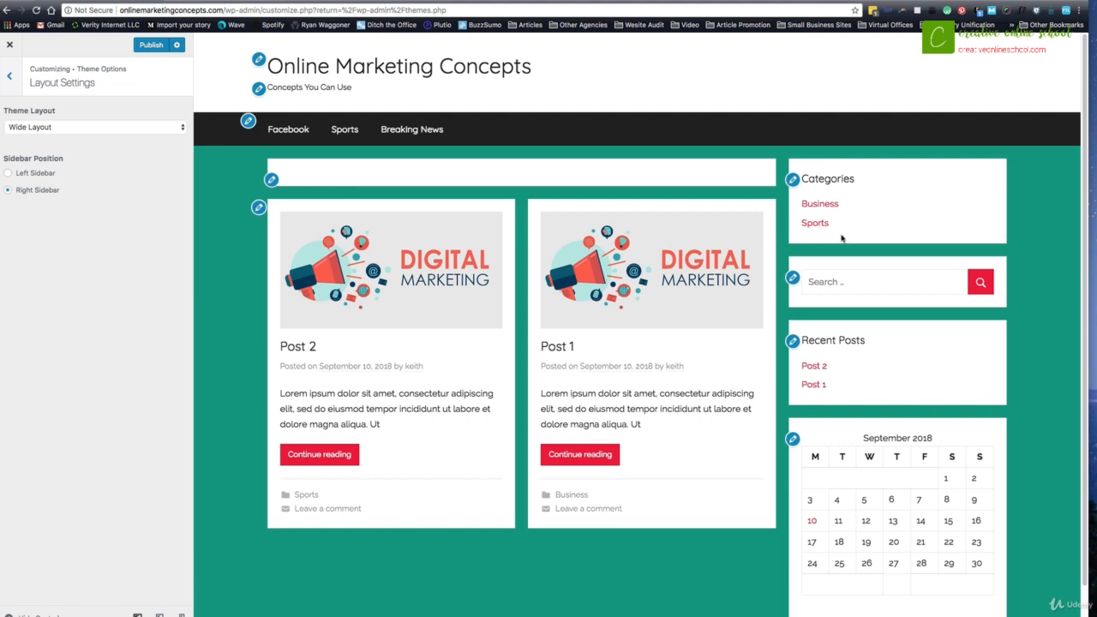
click(90, 126)
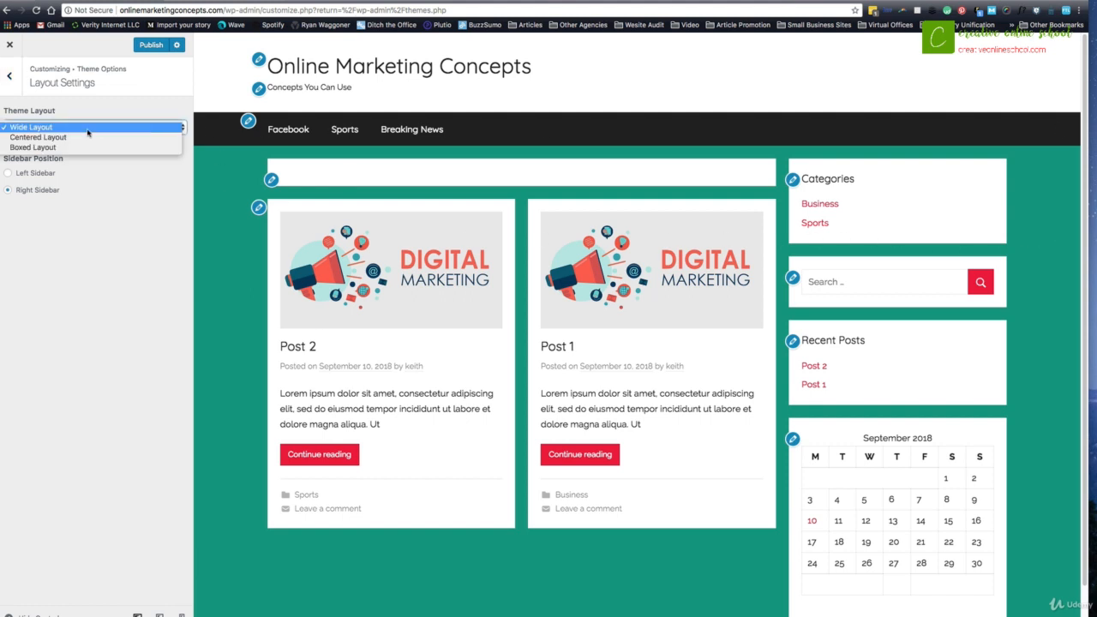
click(85, 148)
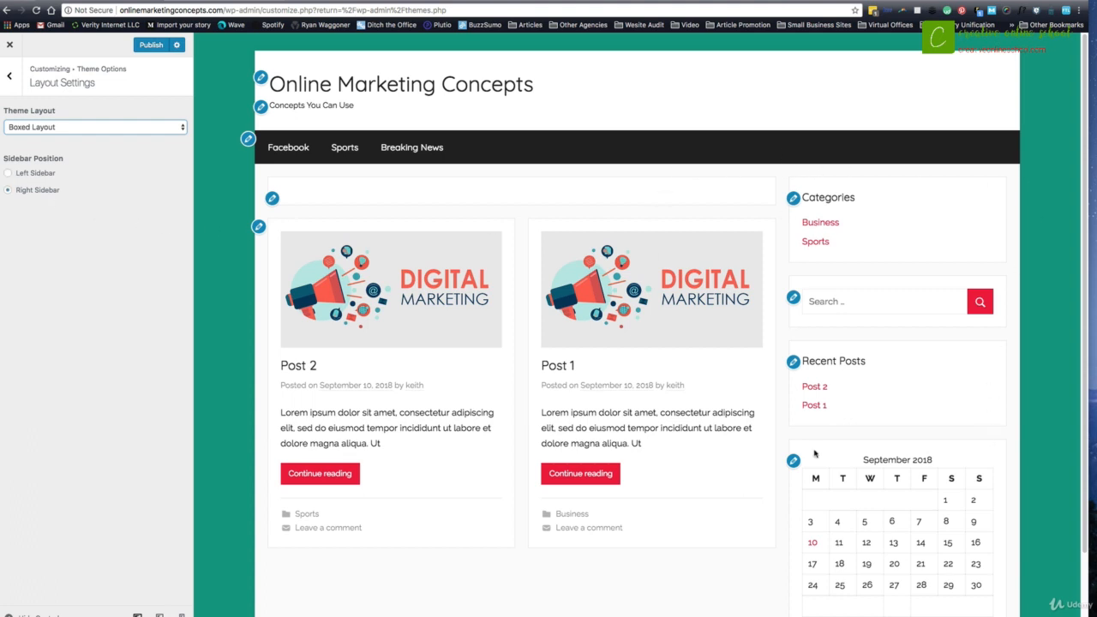
Step: Try the left sidebar position and switch back to the right sidebar
click(8, 173)
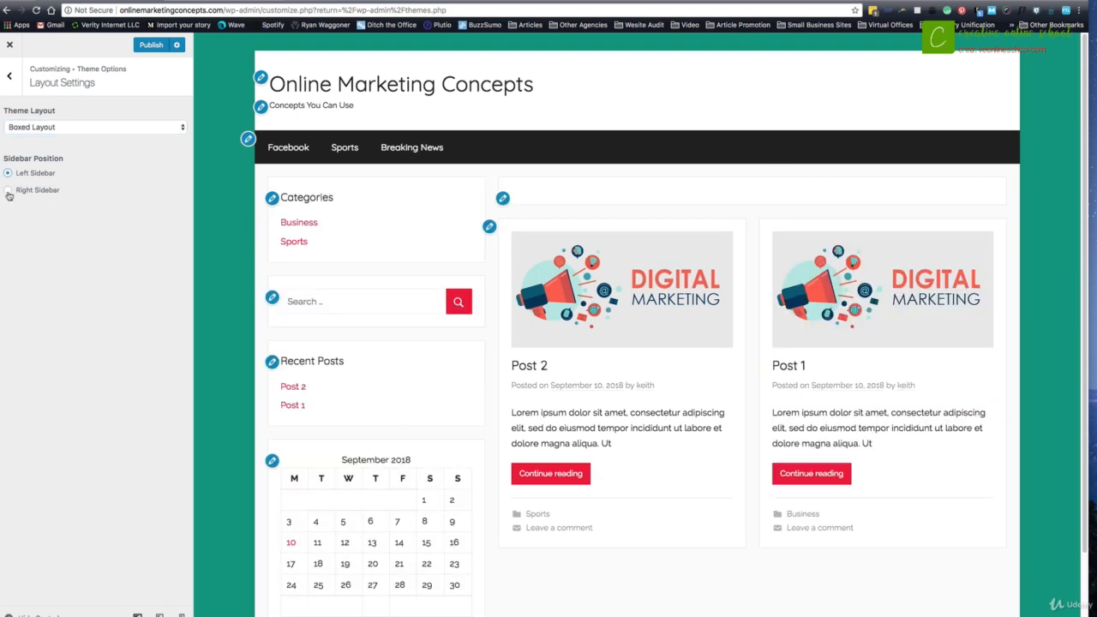
click(8, 190)
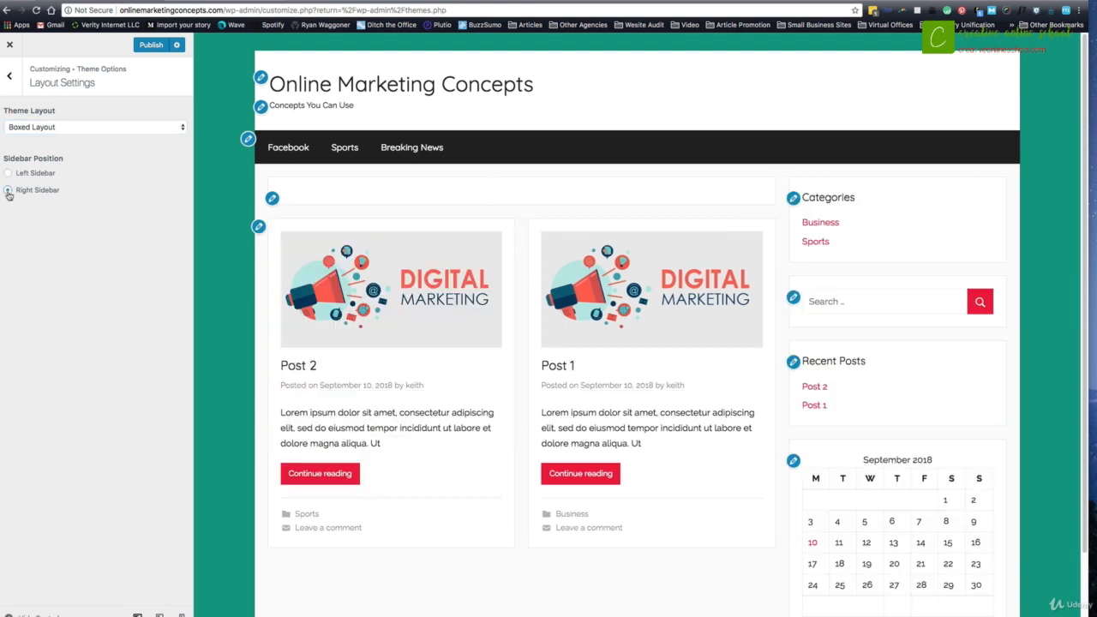
Step: Change the theme layout to Centered Layout
click(71, 129)
click(66, 117)
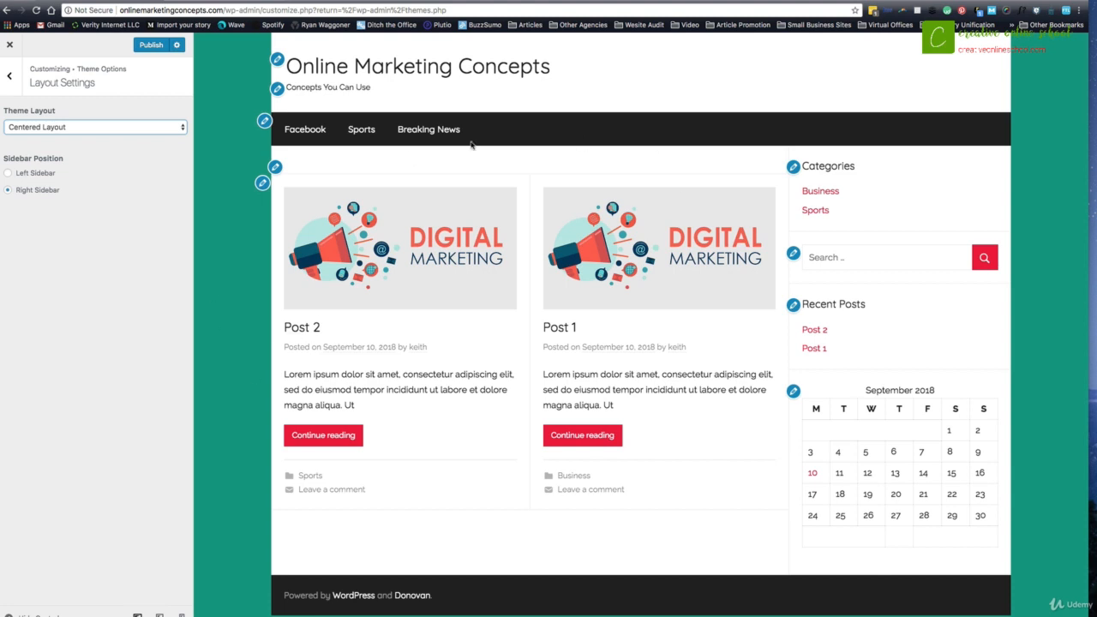
Step: Set the theme layout to Wide Layout and view the theme's Blog Settings
click(48, 130)
click(43, 114)
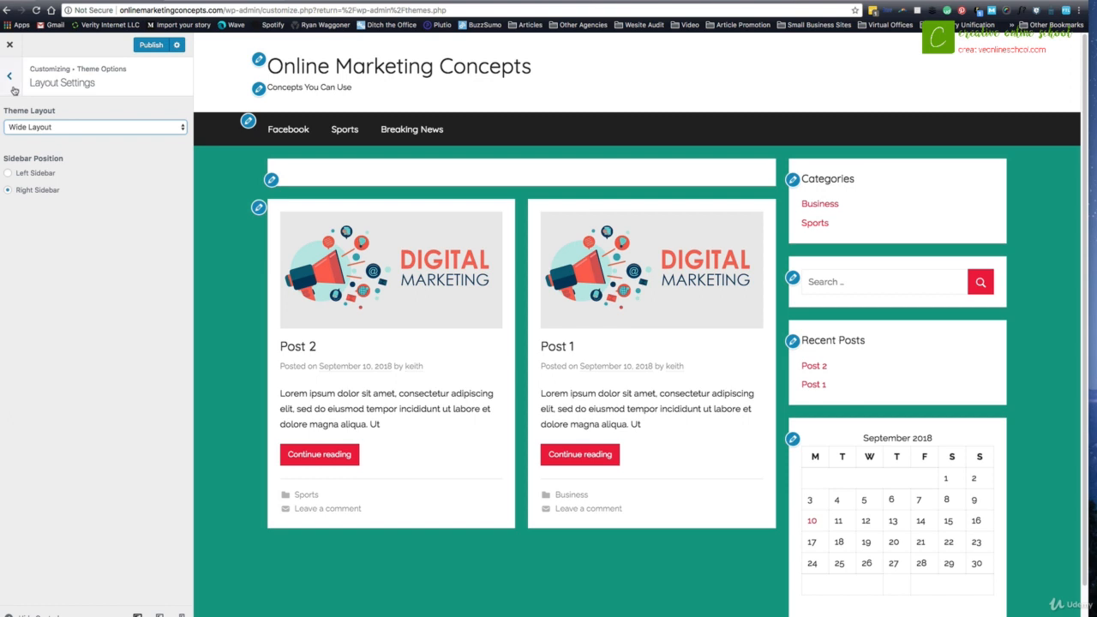
click(14, 90)
click(49, 140)
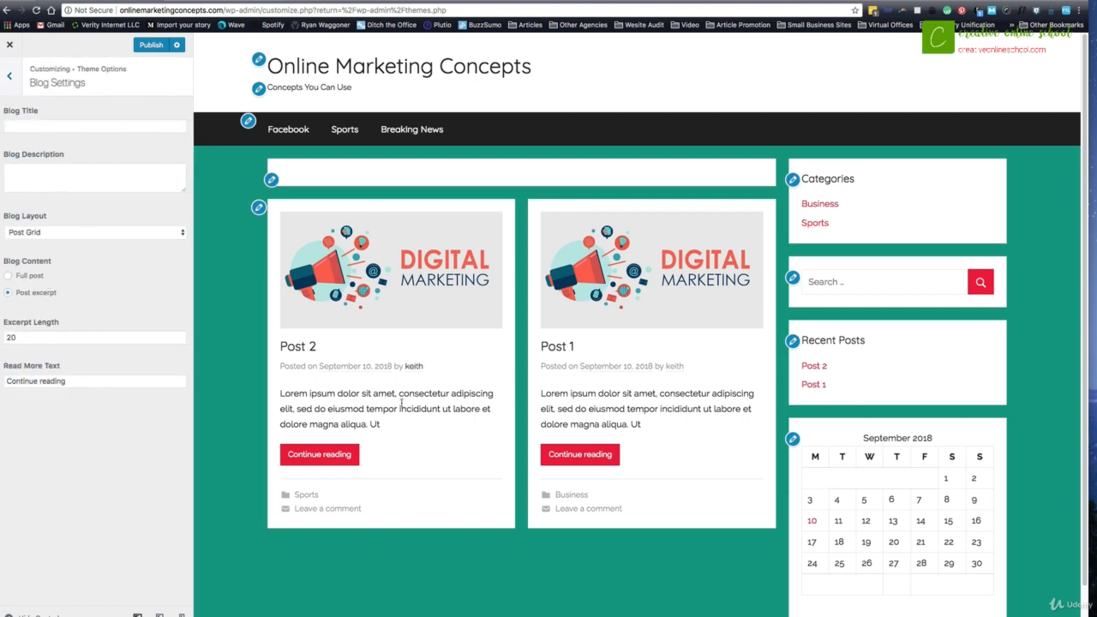
Step: In the theme's Post Settings, turn off the author display and toggle the date display off and back on
click(9, 85)
click(17, 168)
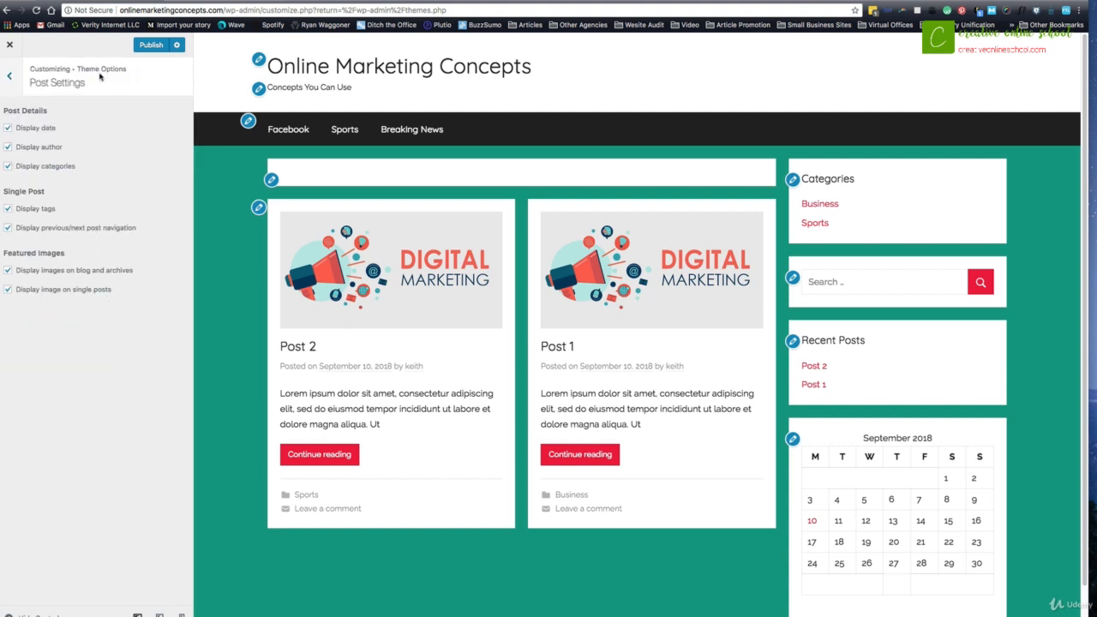
click(6, 128)
click(7, 127)
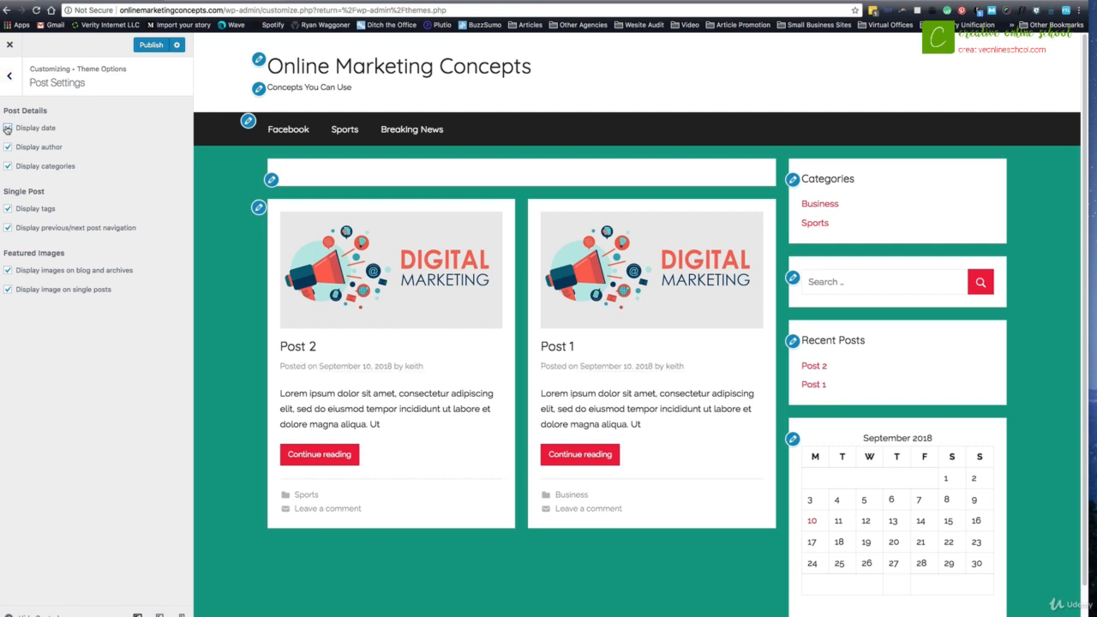
click(7, 128)
click(6, 146)
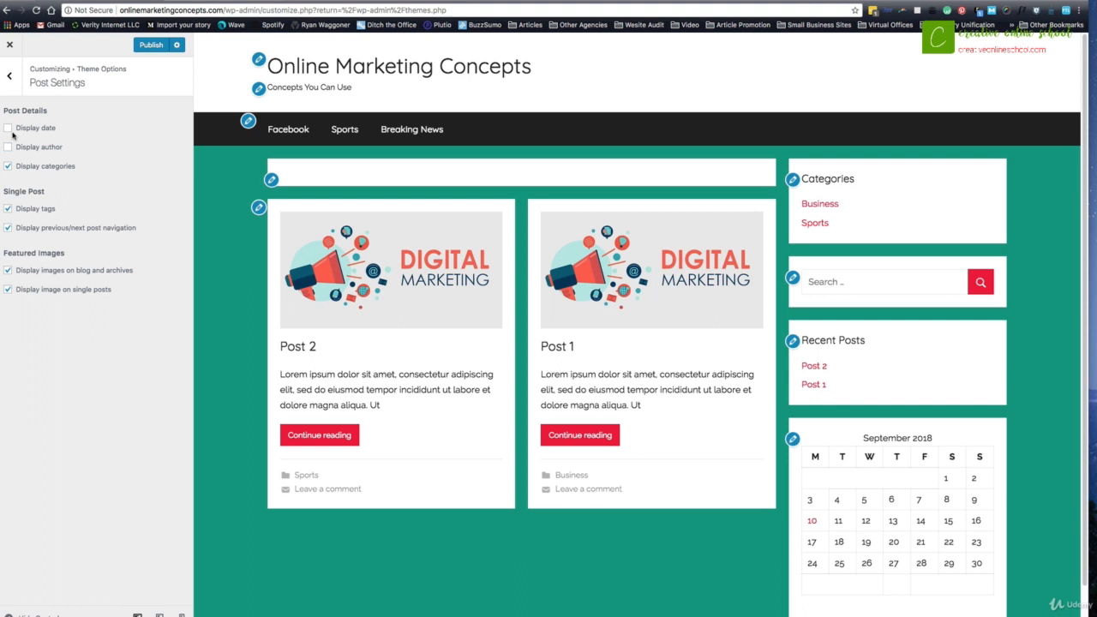
click(8, 128)
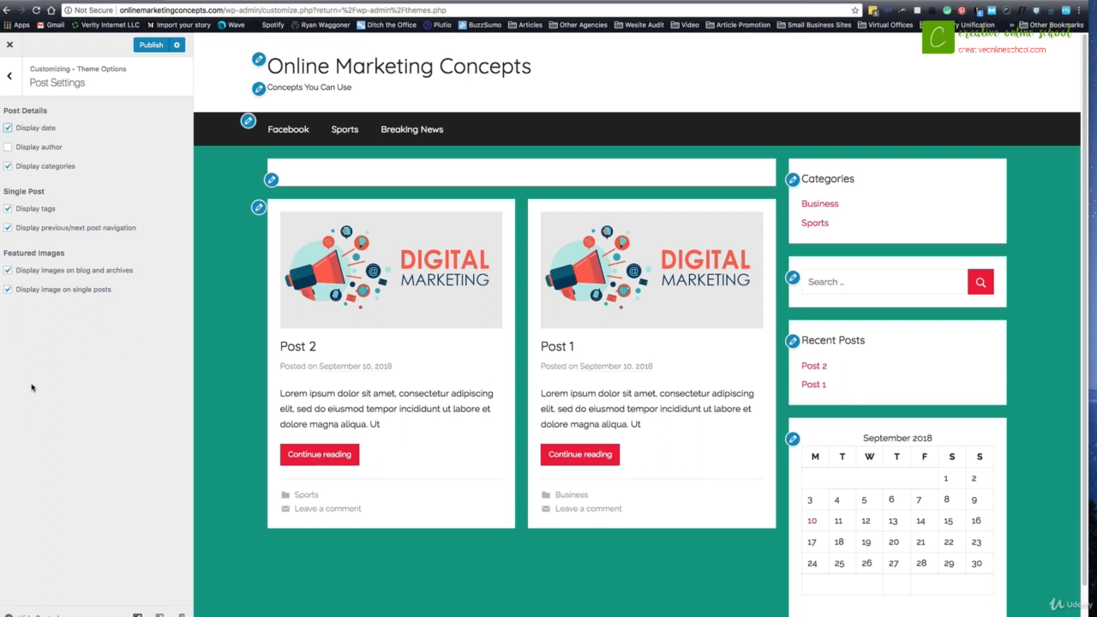
Step: Examine the More Features section of the theme options
click(11, 78)
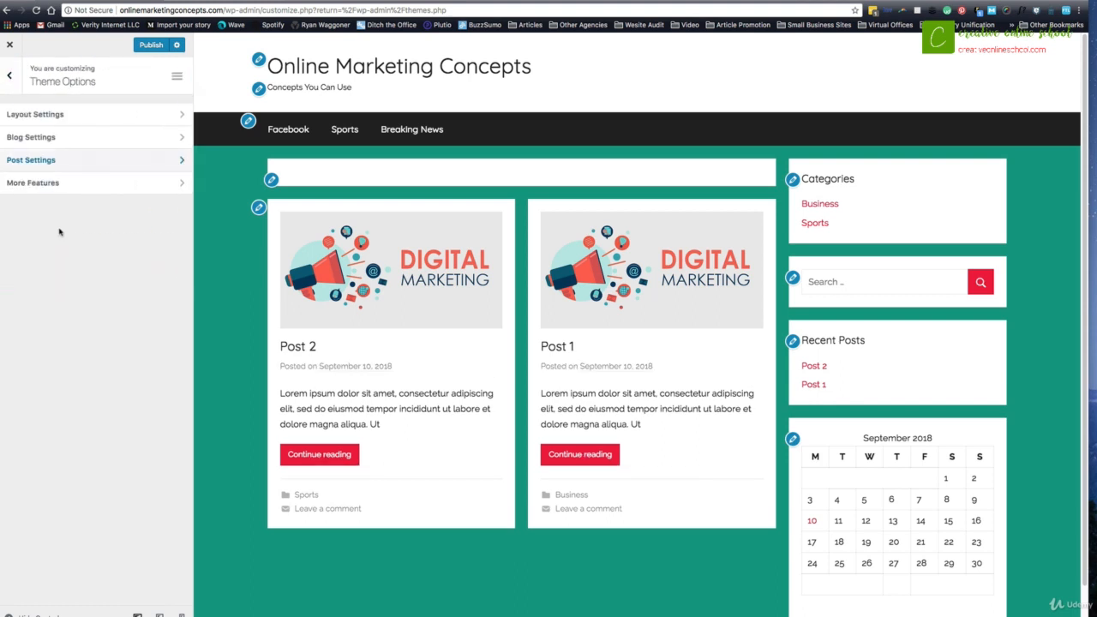
click(38, 182)
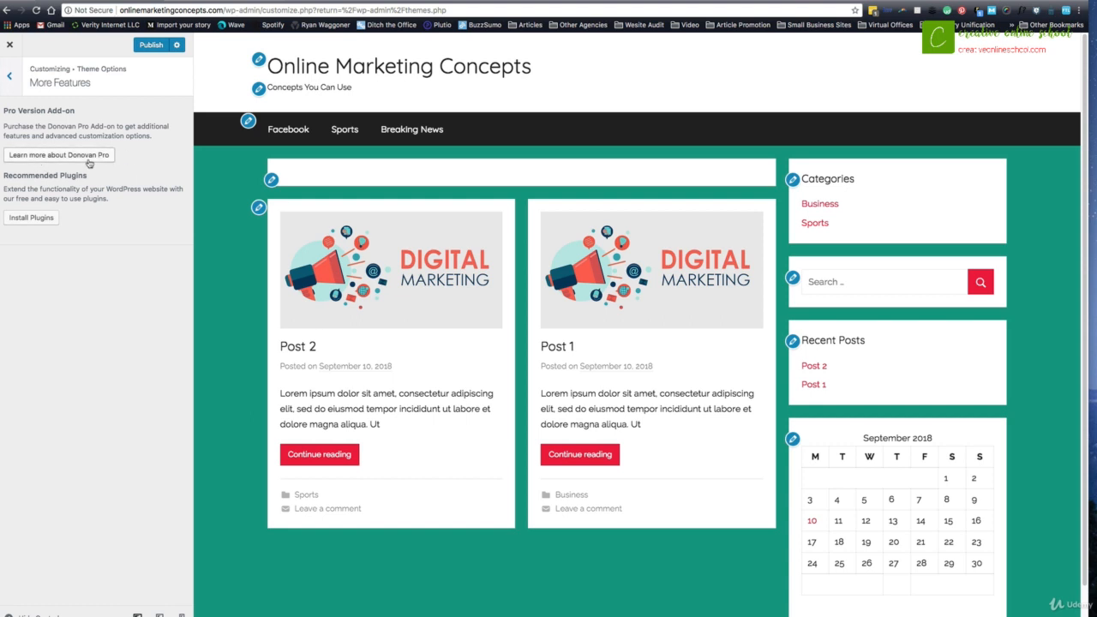